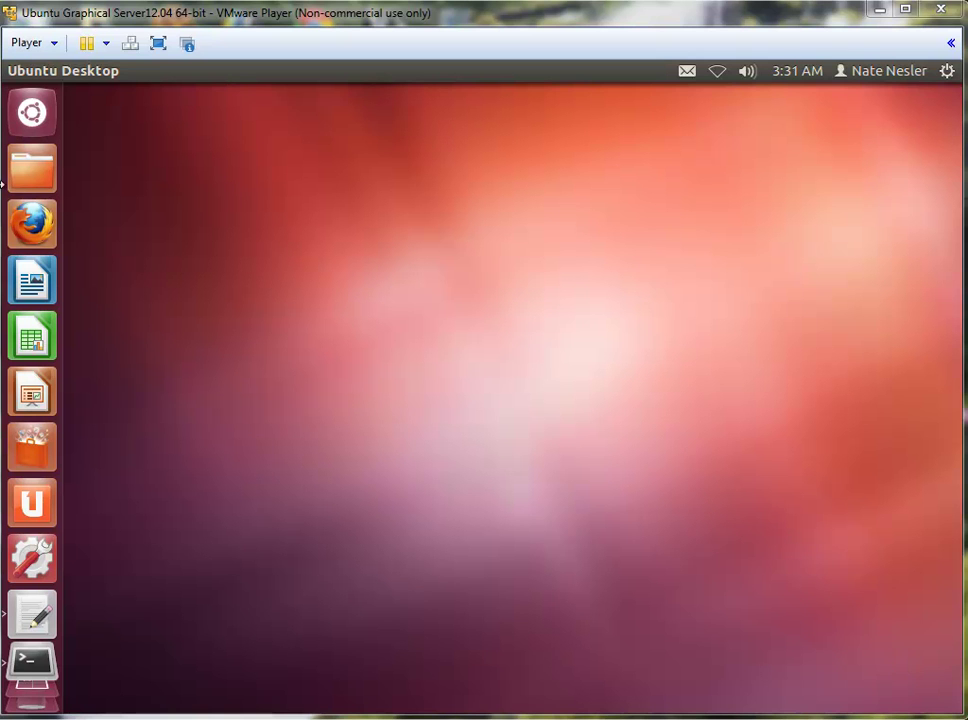
Step: Search the installed applications for gedit and view the Text Editor launcher's options
click(32, 116)
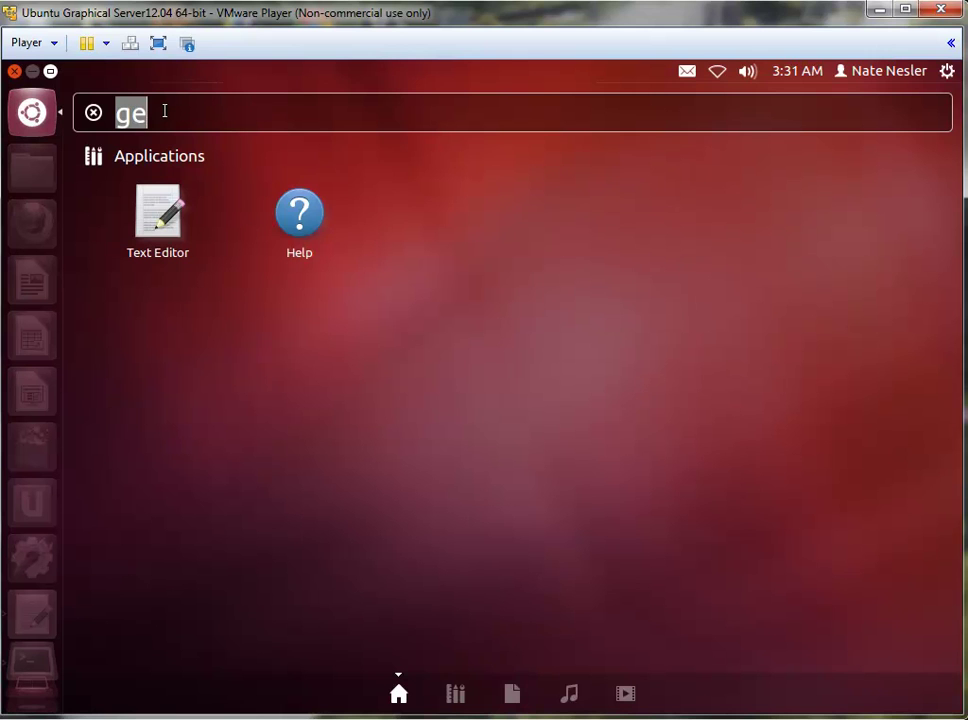
key(BackSpace)
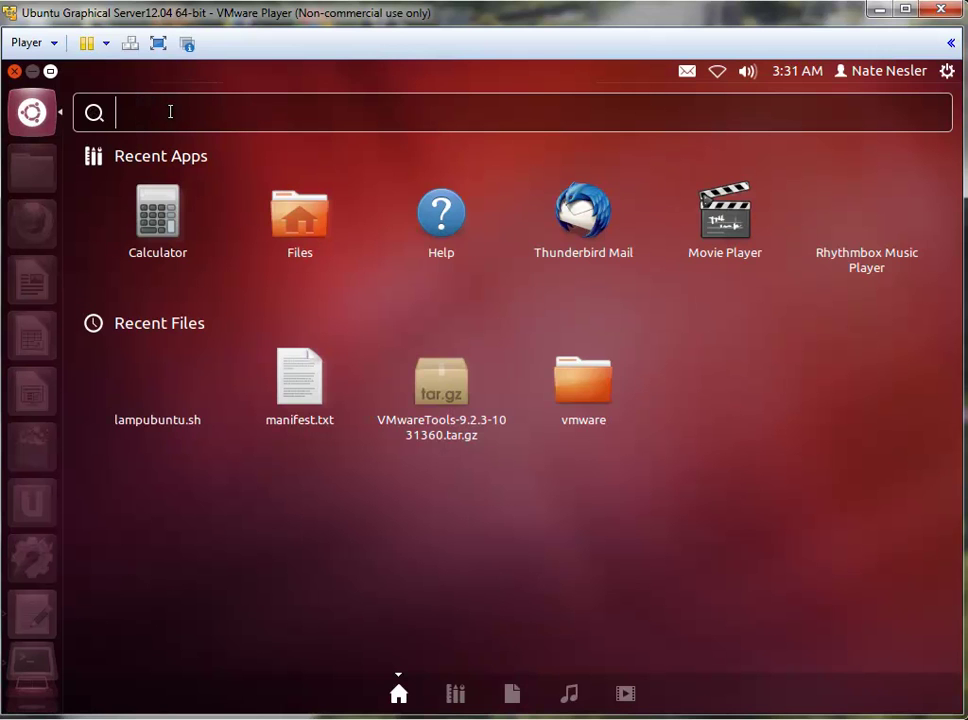
text(gedit)
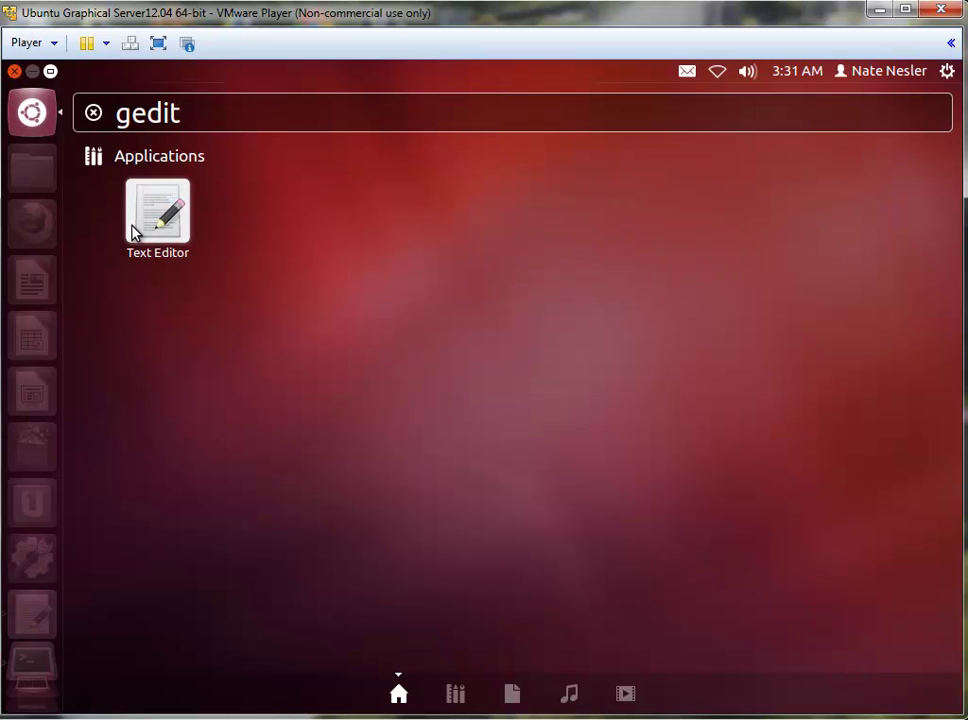
click(40, 120)
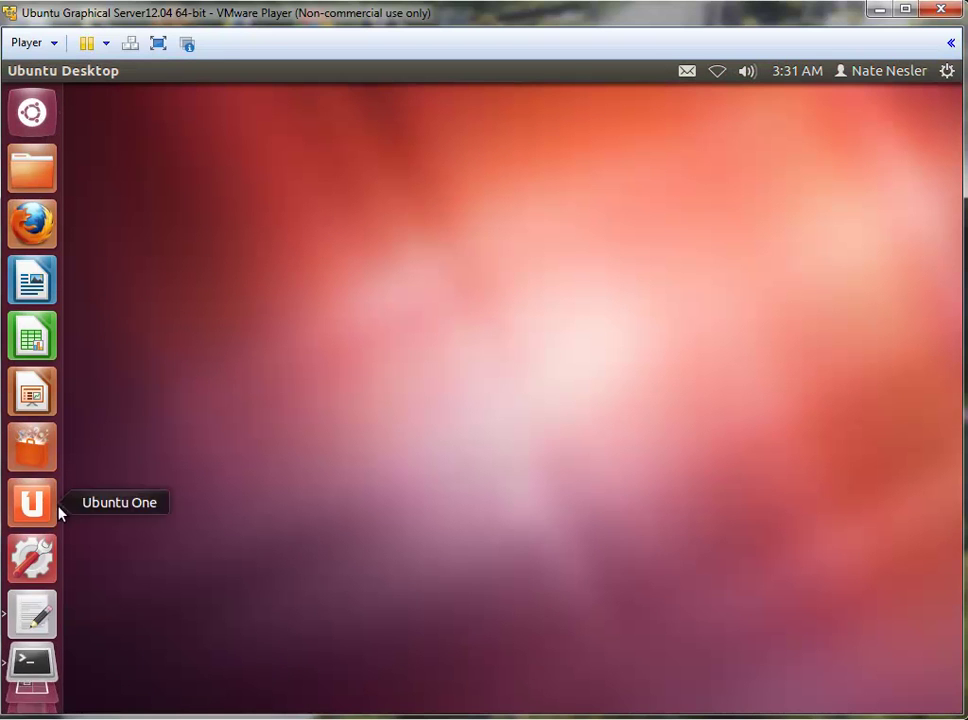
right_click(32, 613)
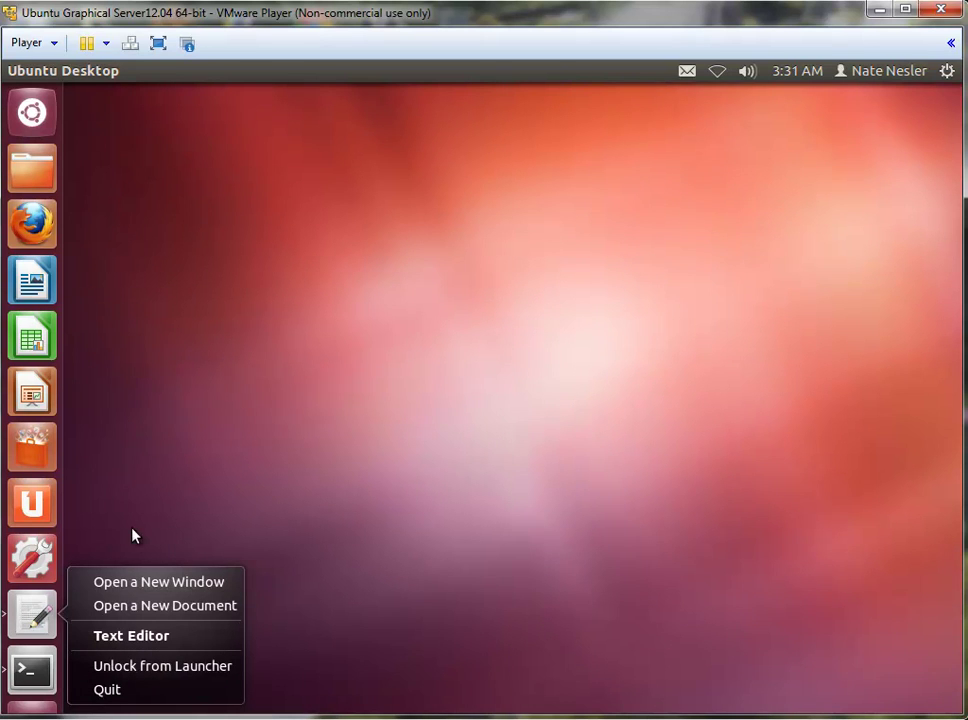
click(302, 432)
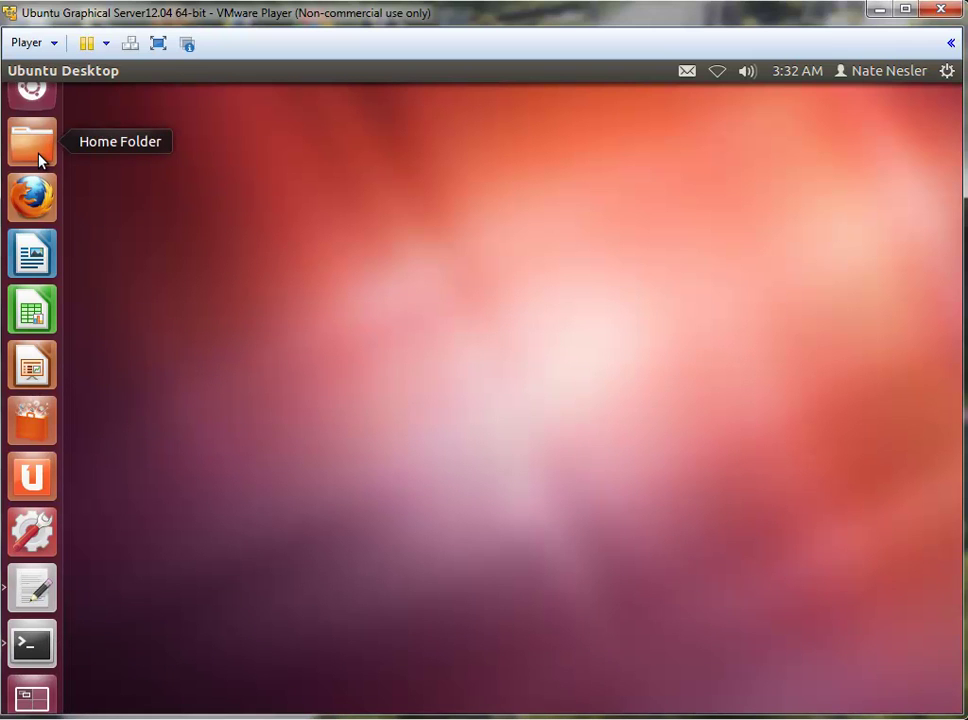
Step: Bring up the lampubuntu.sh script in the Text Editor and review its LAMP install commands from beginning to end
click(36, 592)
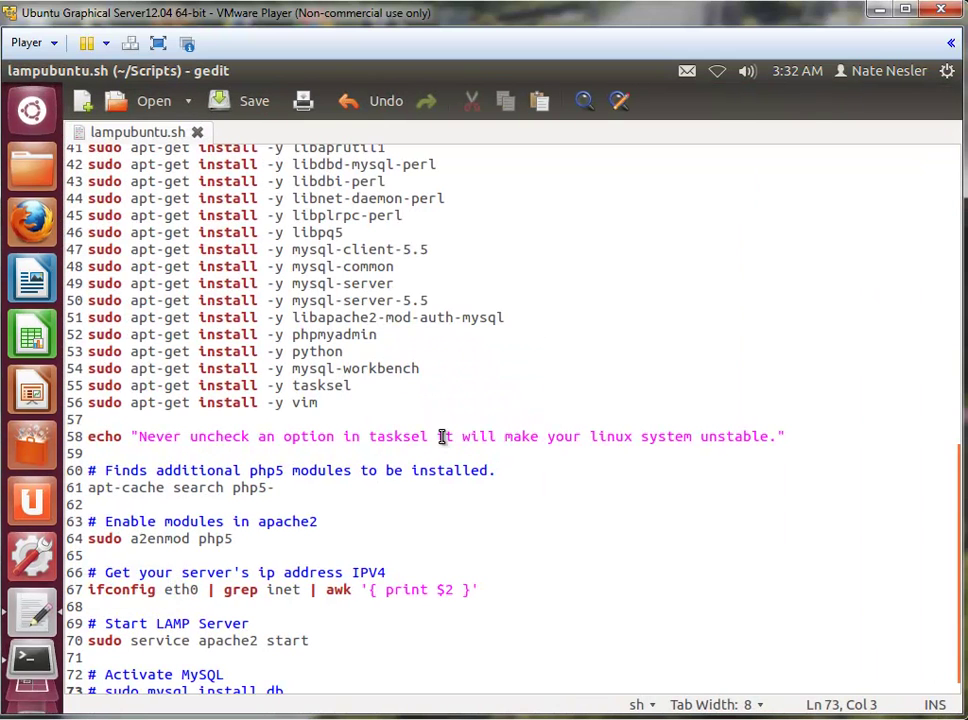
scroll(302, 527, up, 13)
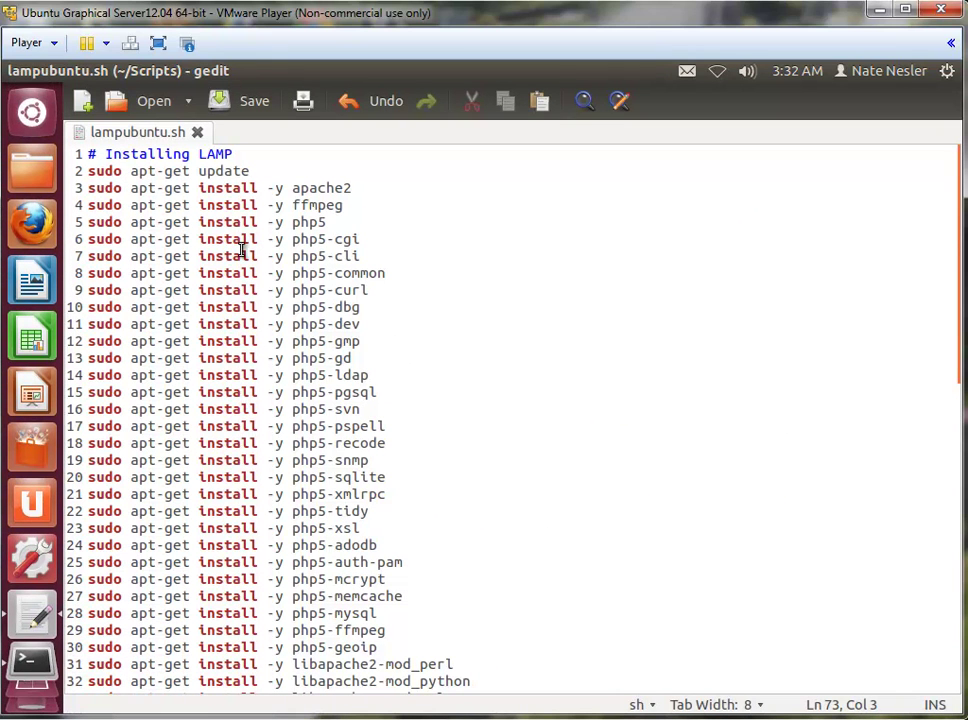
scroll(268, 288, down, 12)
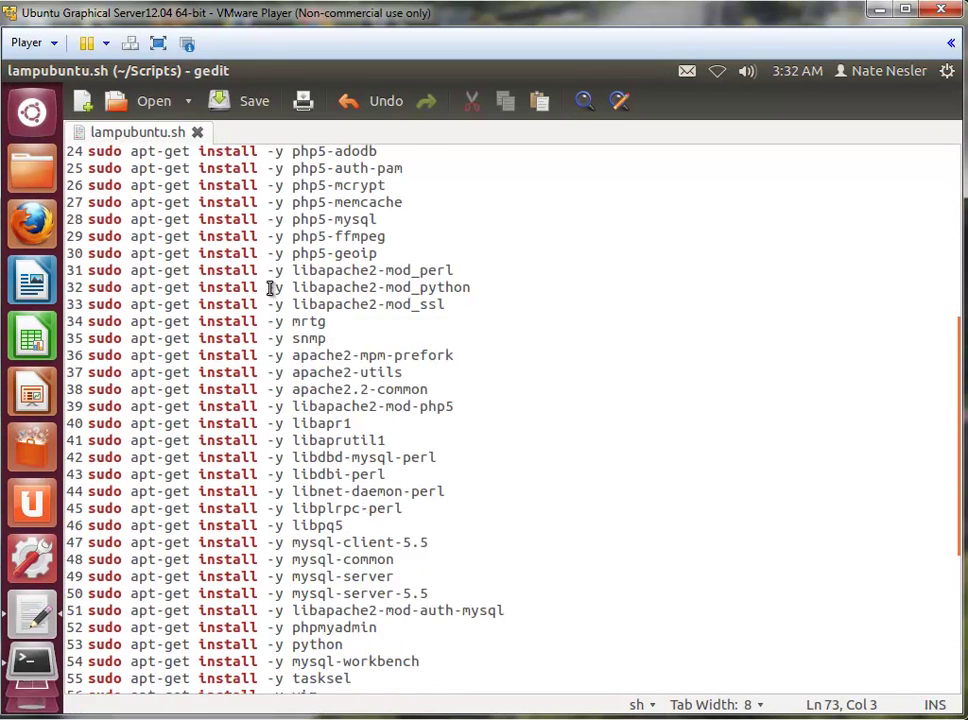
scroll(268, 288, down, 3)
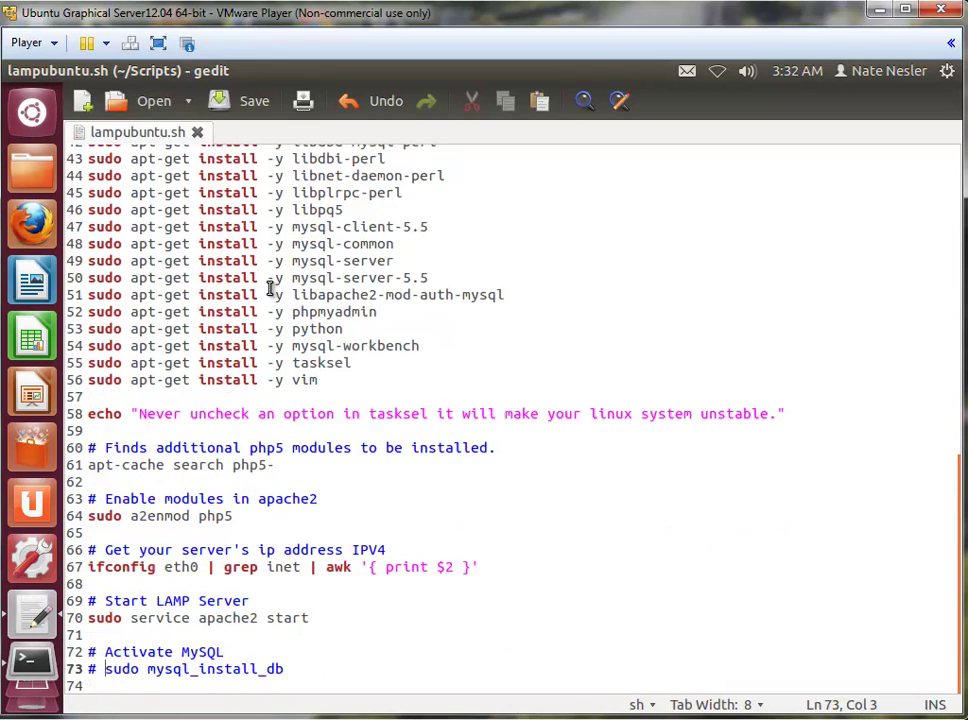
scroll(268, 288, up, 9)
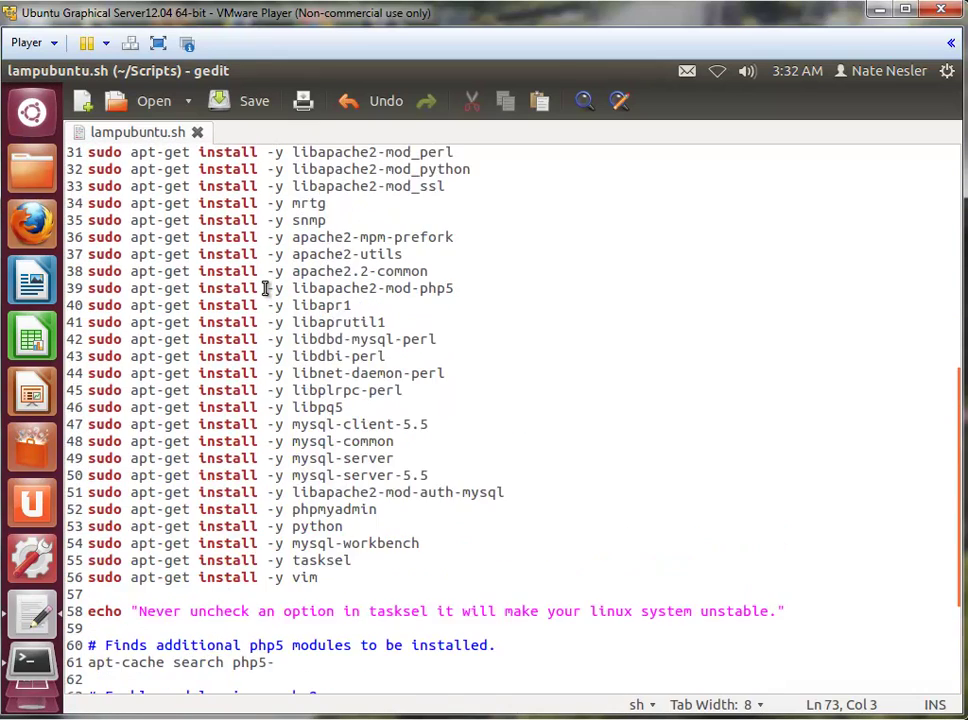
scroll(263, 285, up, 5)
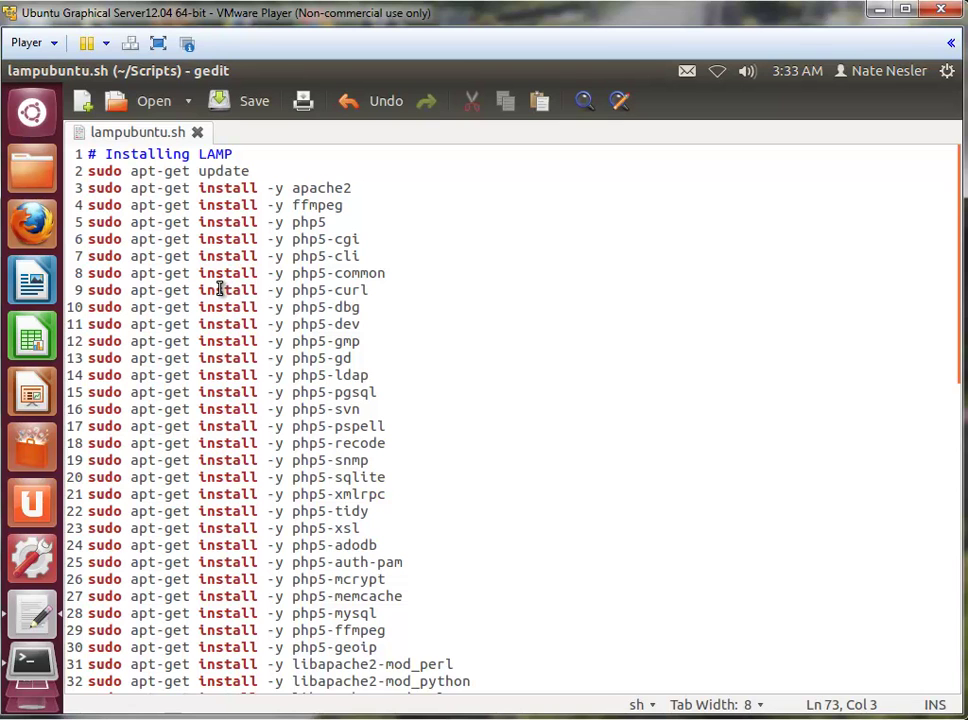
Step: Place the cursor at the start of the "# Installing LAMP" comment and save the lampubuntu.sh script
click(251, 157)
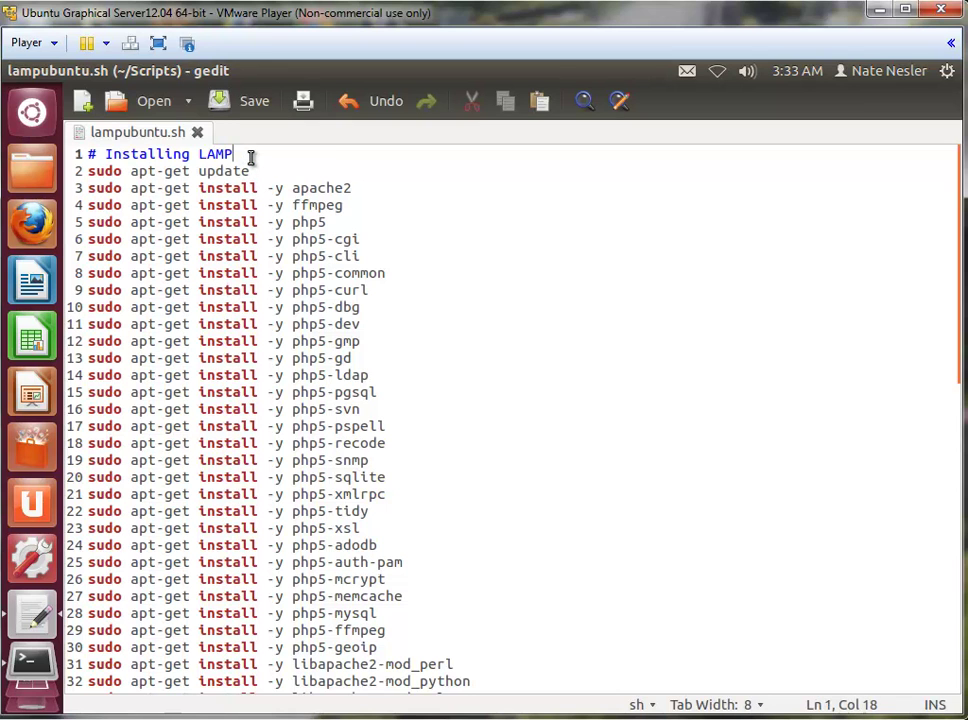
click(89, 154)
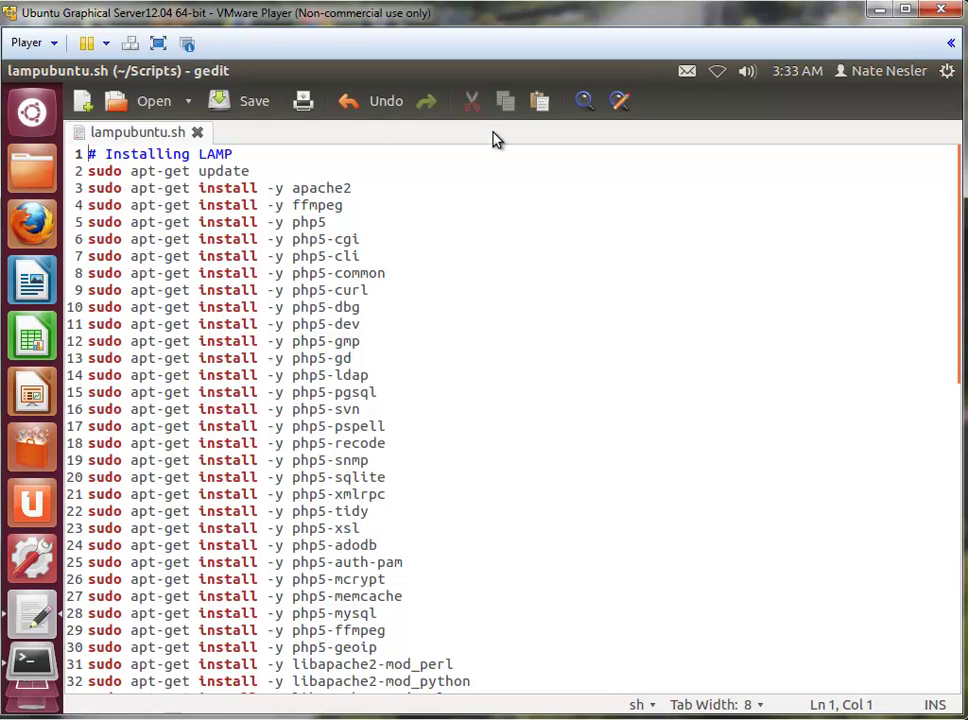
click(253, 110)
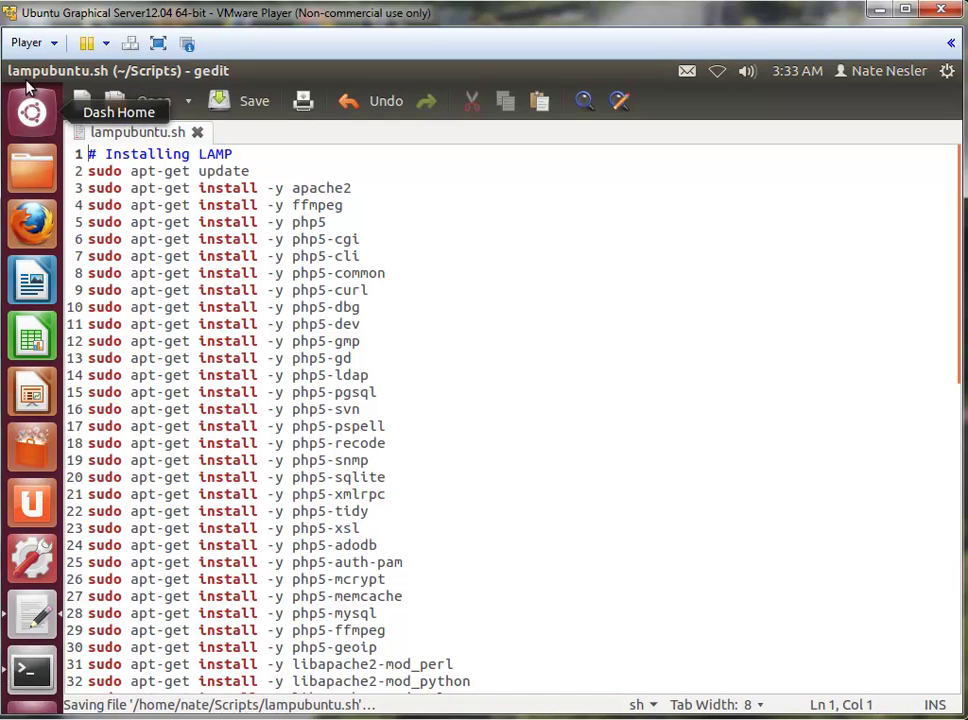
click(76, 72)
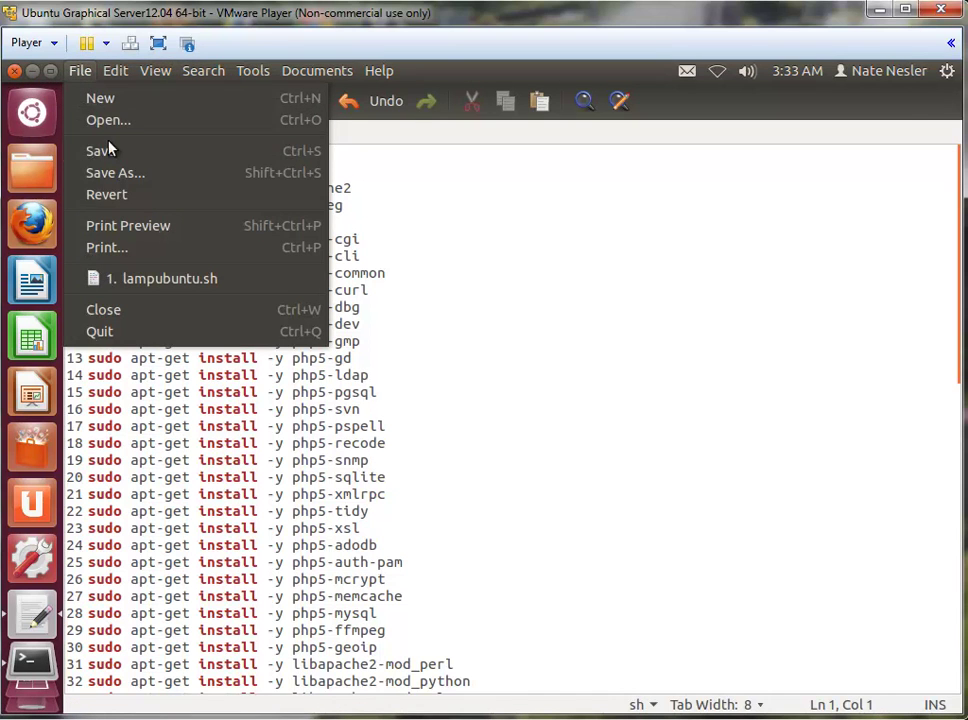
click(115, 173)
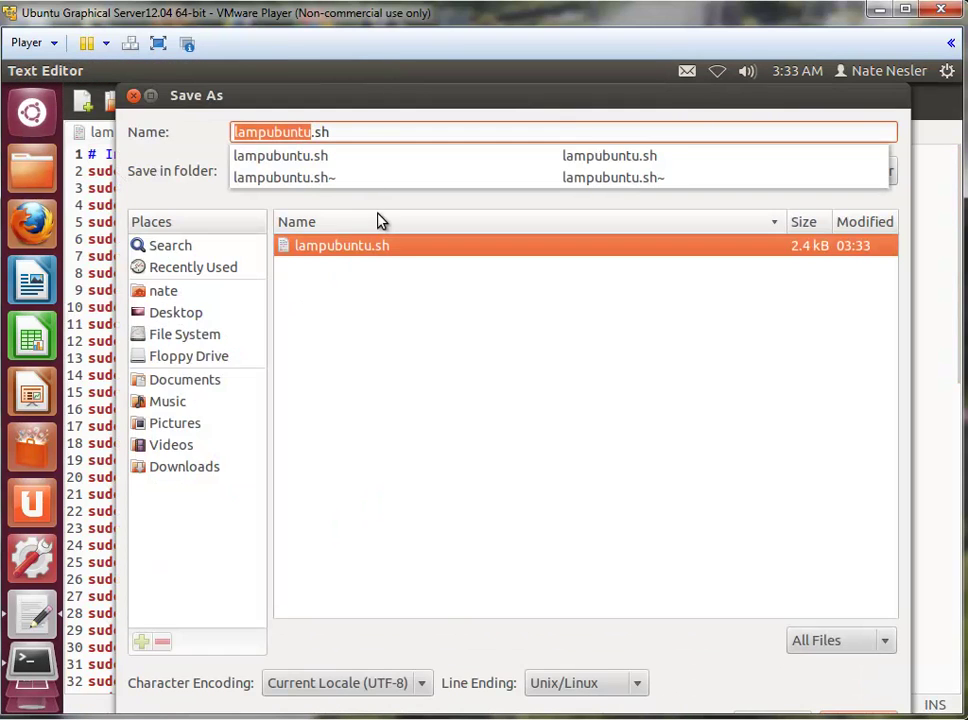
click(320, 132)
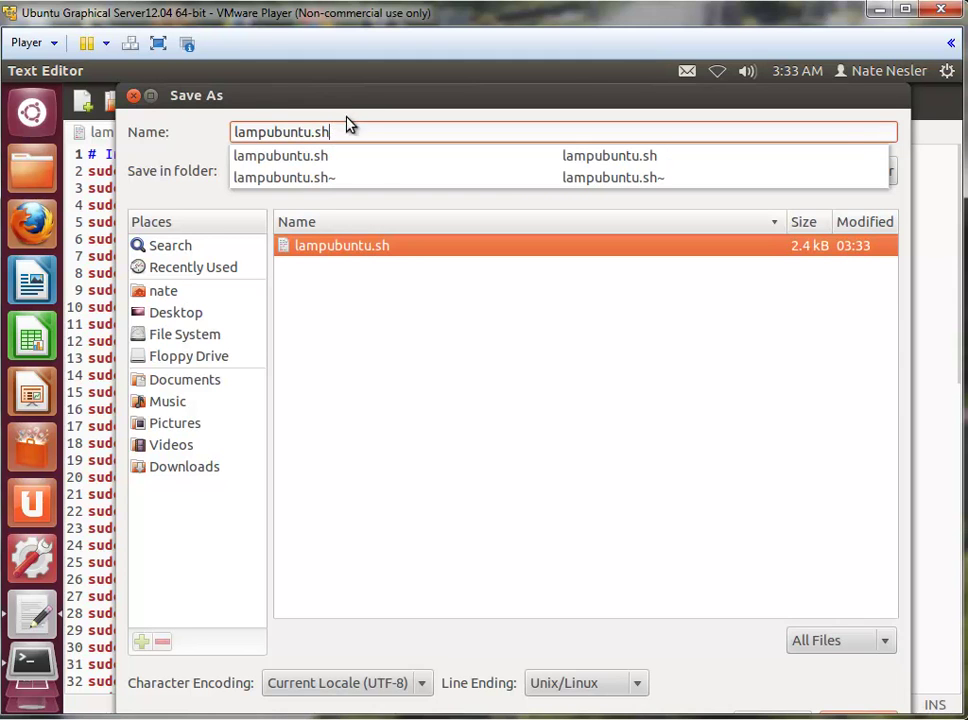
drag(350, 107, 332, 93)
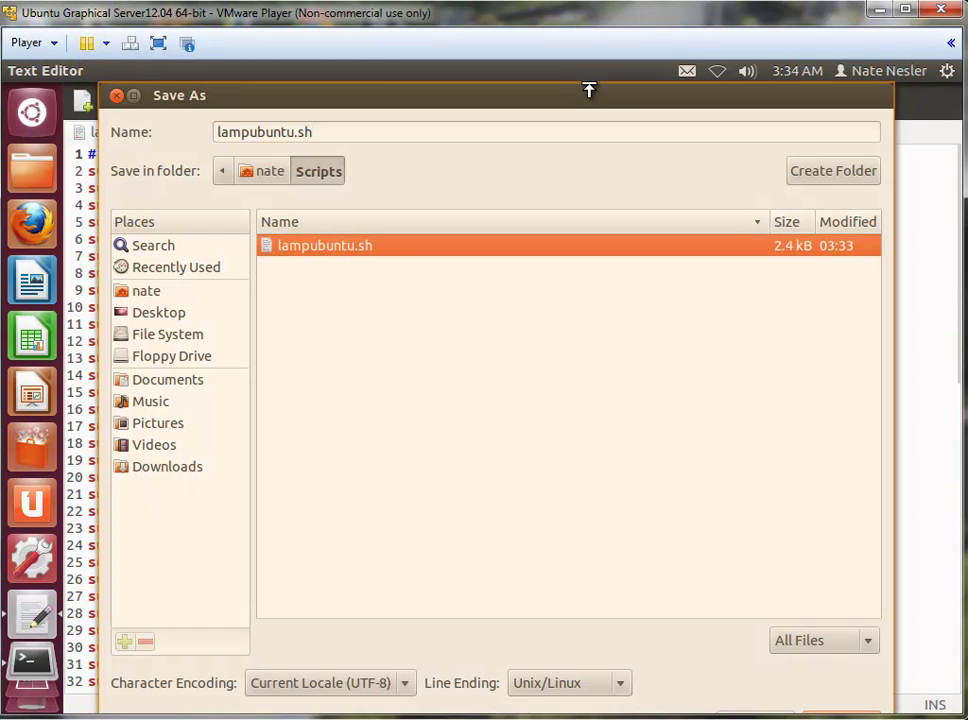
click(603, 177)
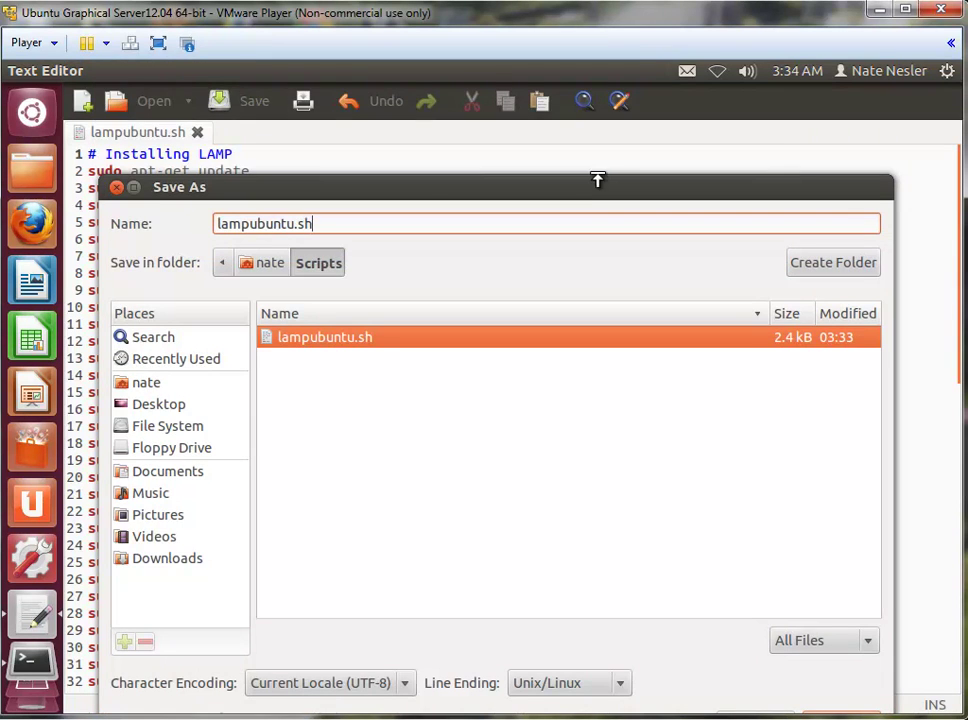
drag(596, 183, 587, 140)
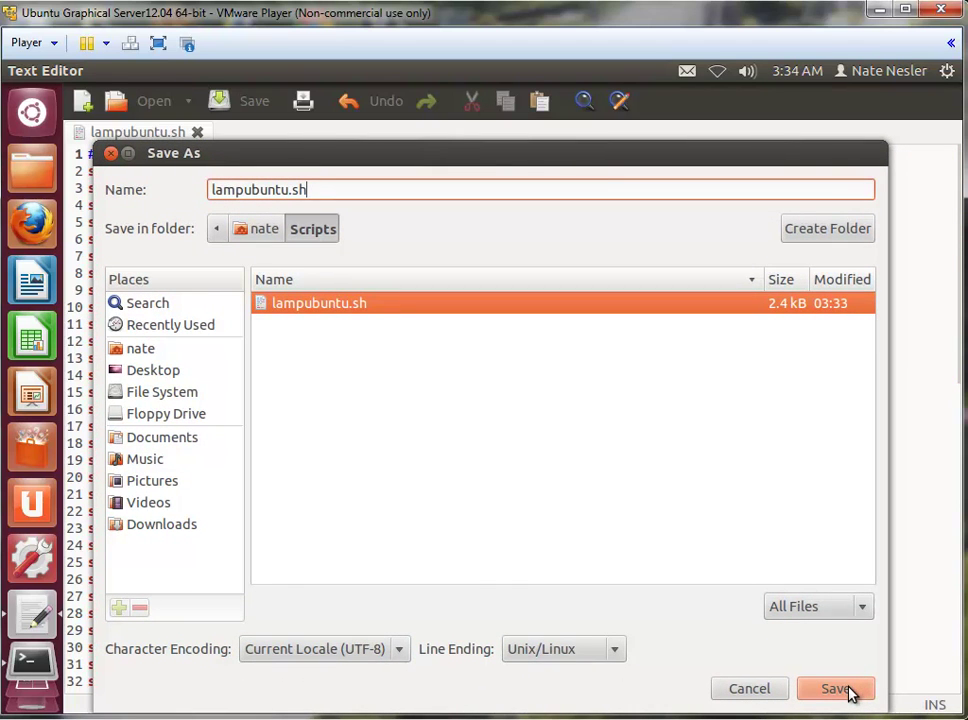
click(758, 689)
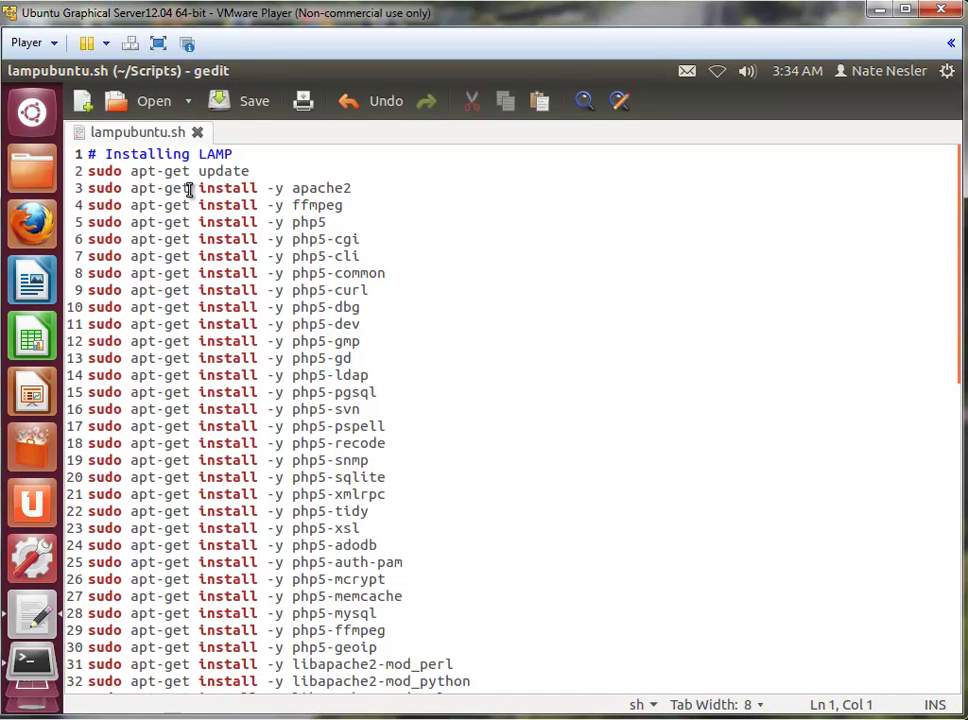
Step: Highlight the "sudo apt-get update" line and the apache2 install line to examine the two commands
drag(88, 171, 253, 167)
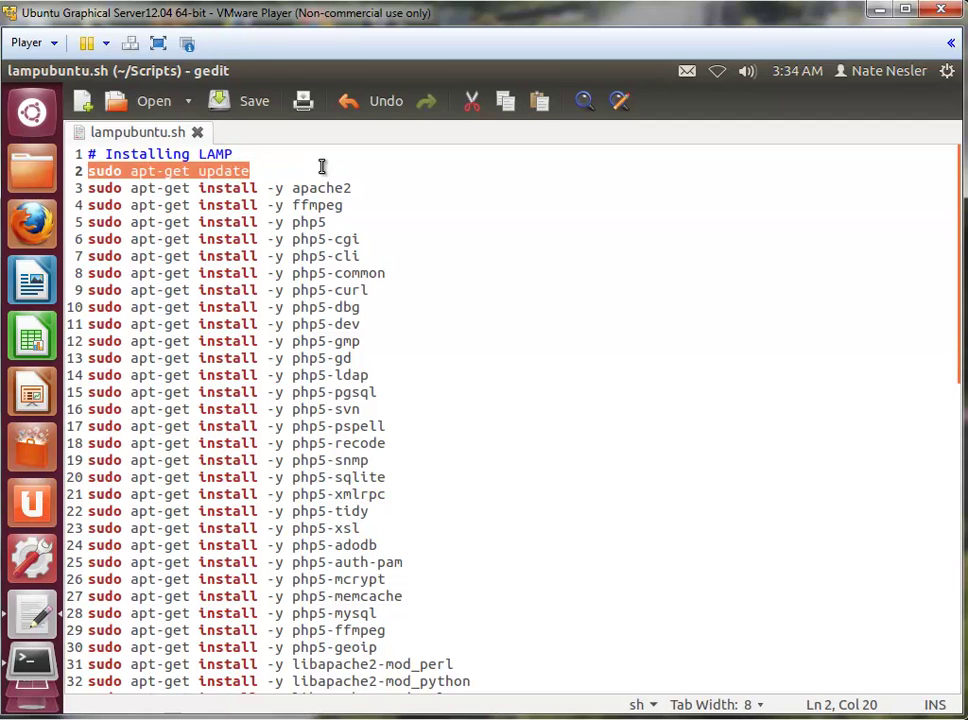
click(355, 187)
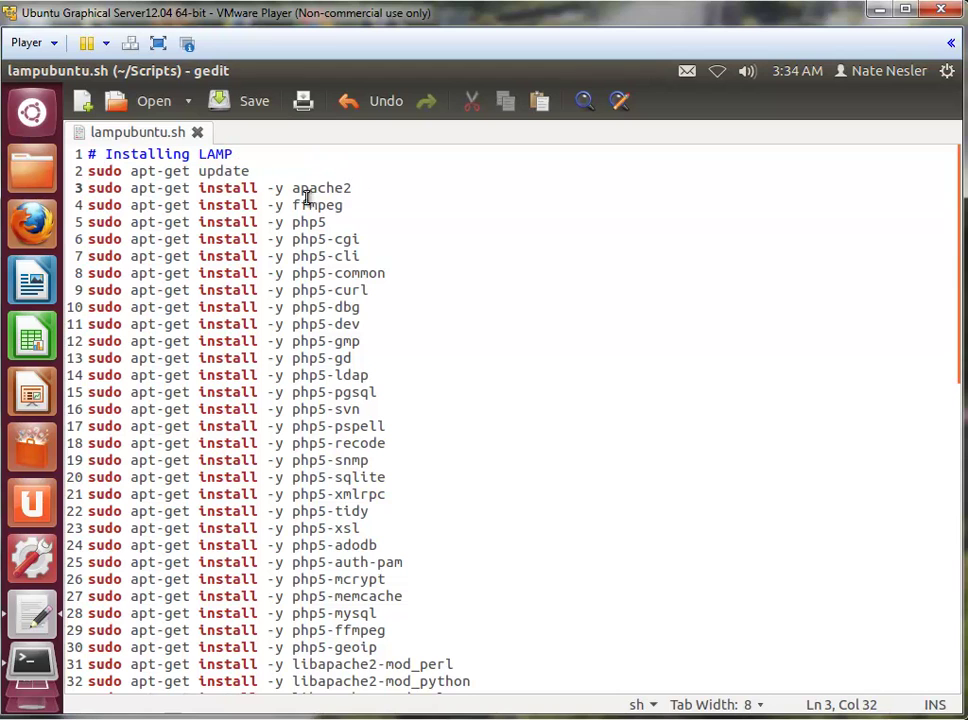
drag(89, 188, 93, 188)
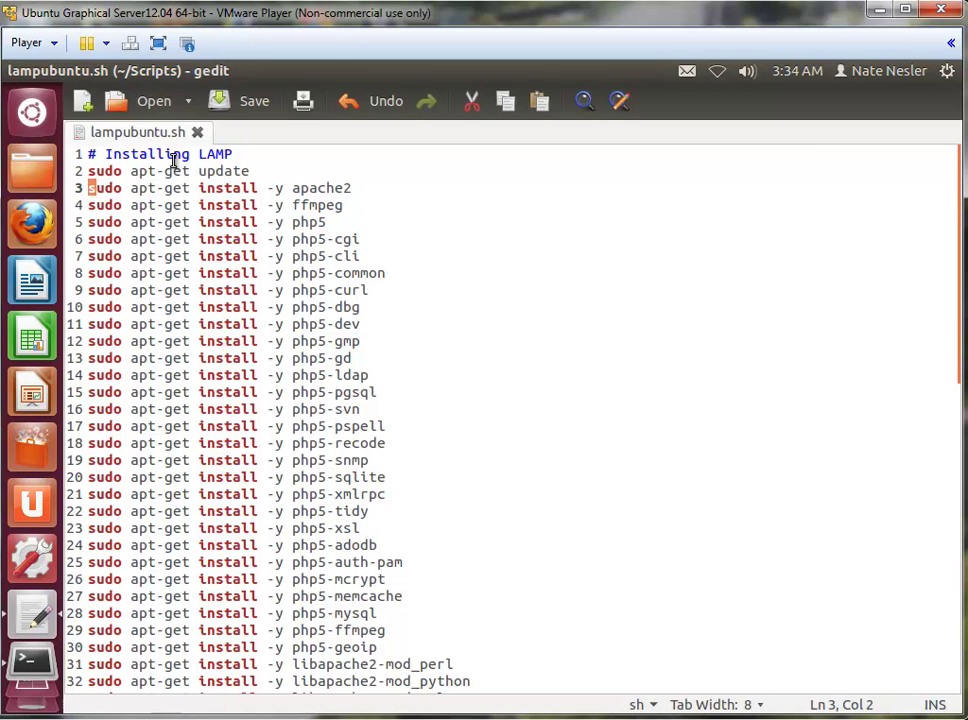
drag(256, 171, 93, 185)
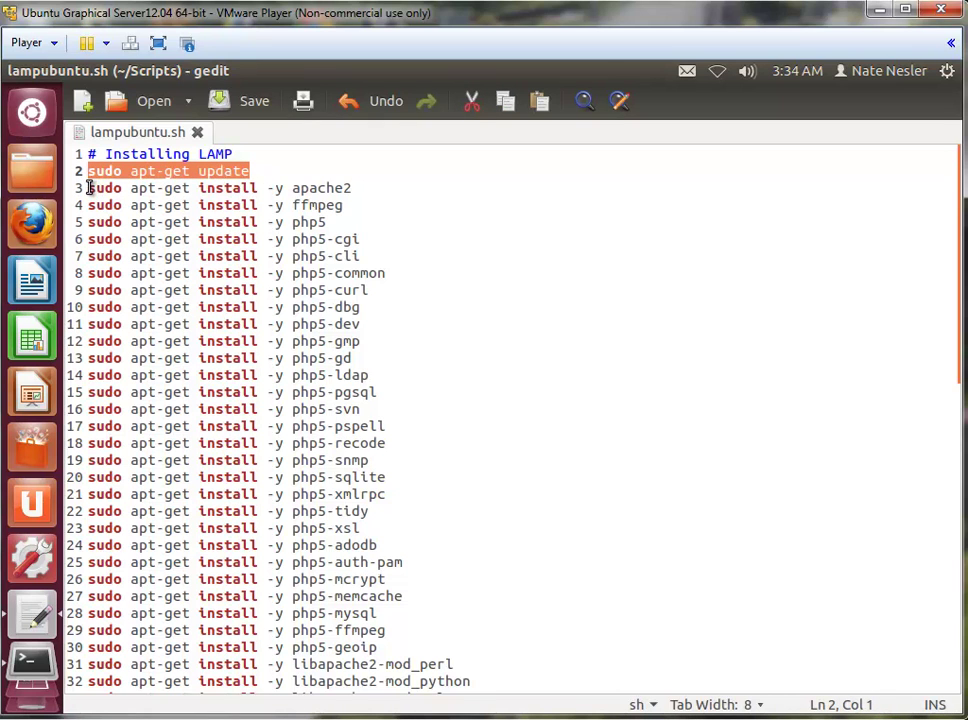
drag(88, 188, 353, 188)
click(365, 187)
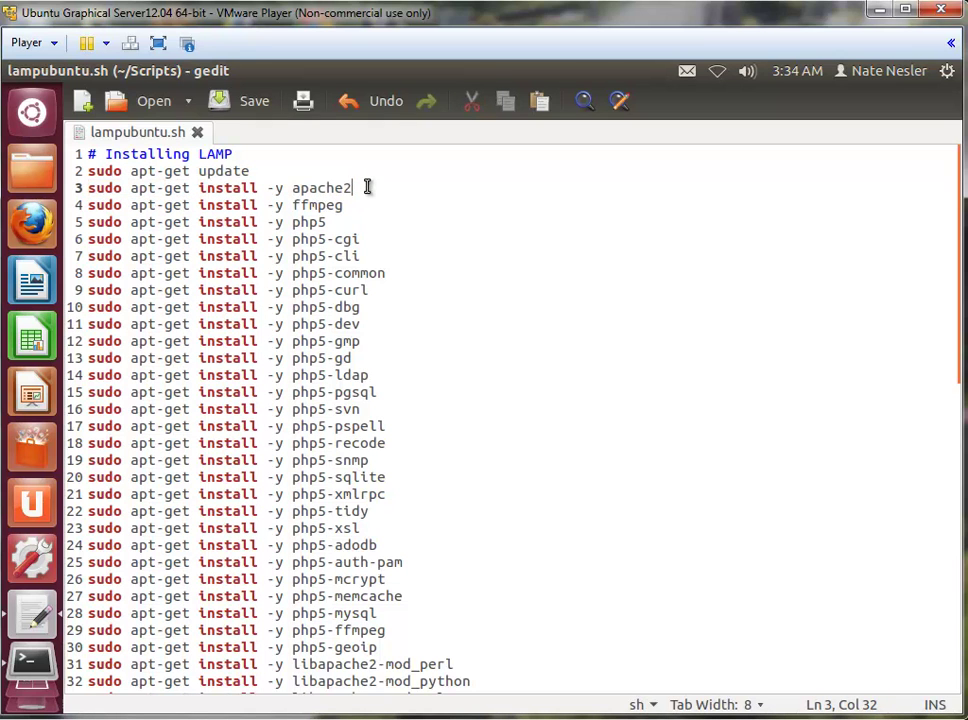
Step: Insert the -y option before "update" in the script's sudo apt-get update command and save the file
click(198, 172)
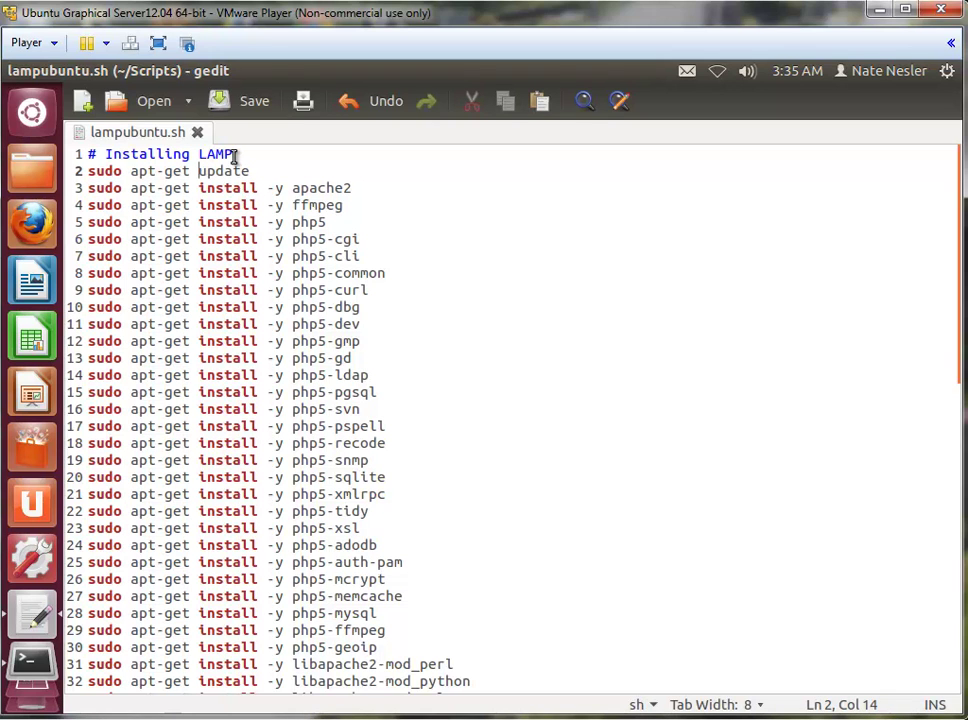
text(-y)
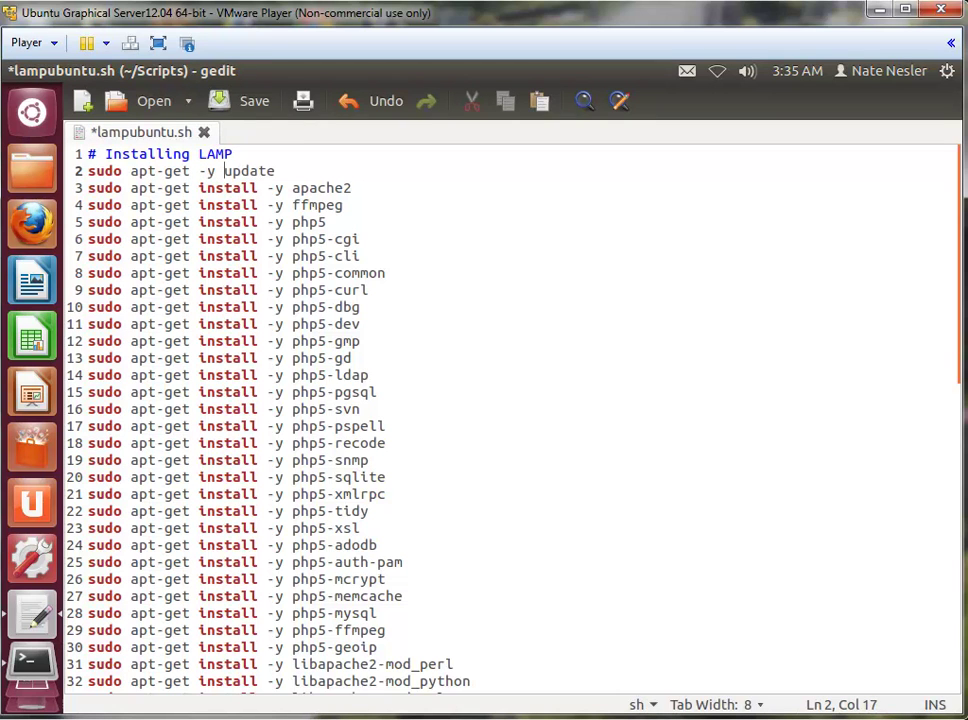
click(255, 104)
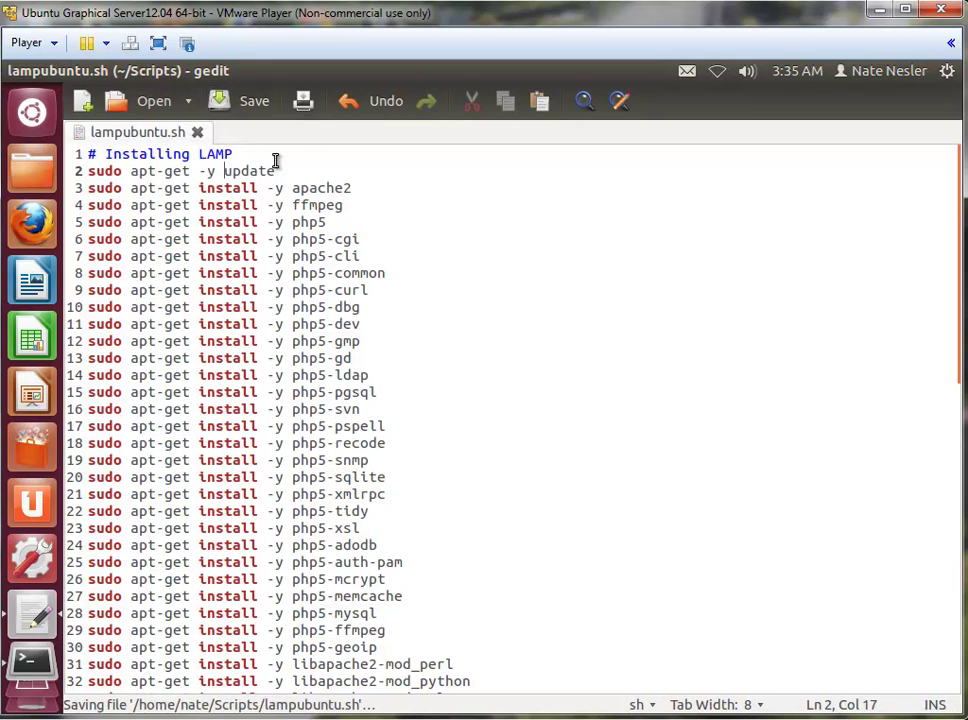